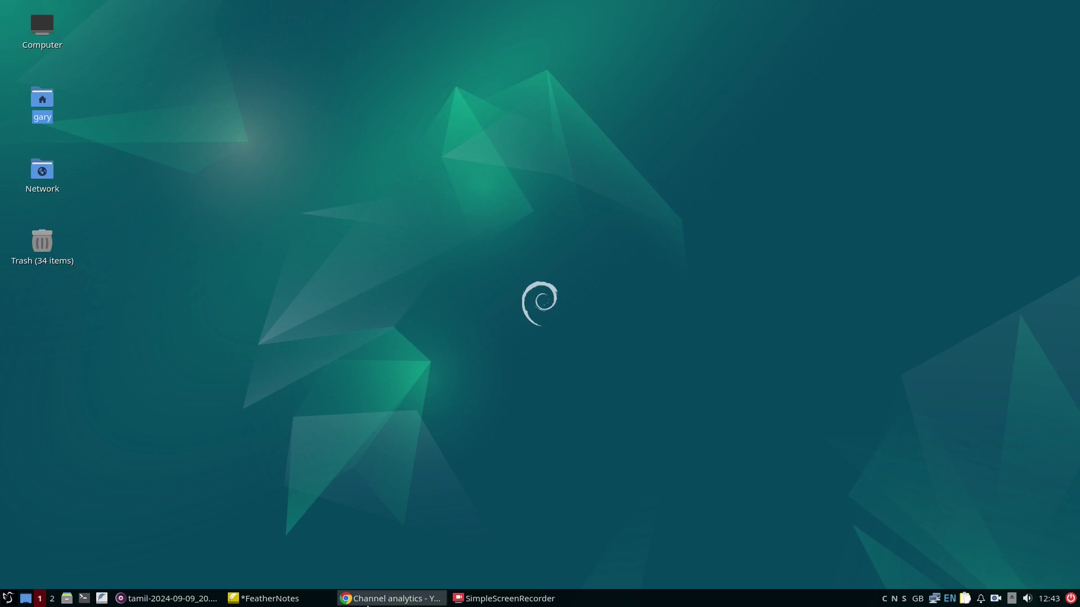
Clear the desktop and launch Synaptic Package Manager from the LXQt menu with your password.
{"action": "left_click", "coordinate": [391, 598]}
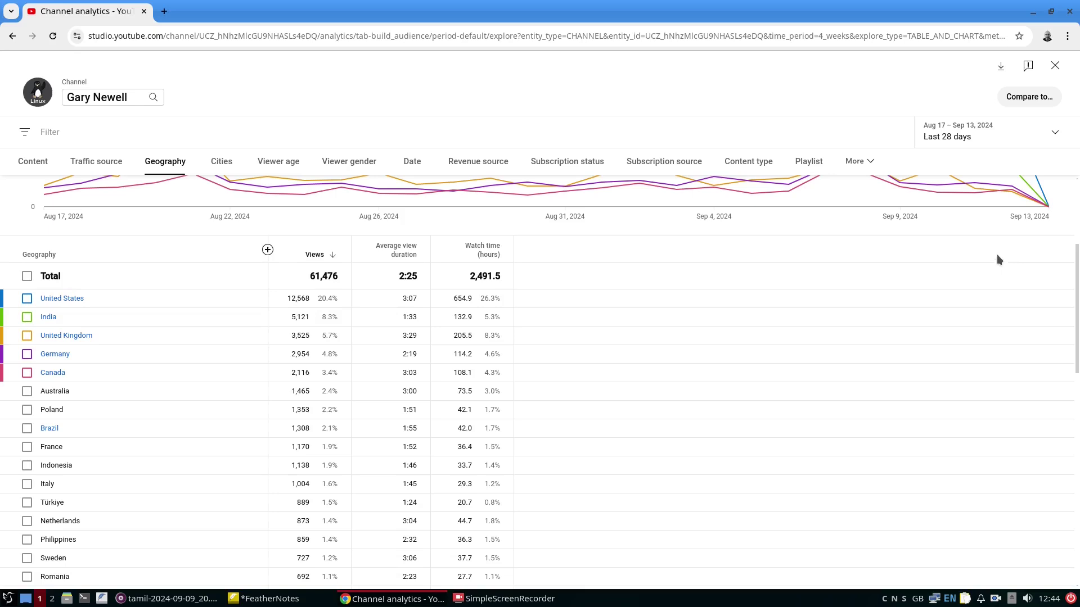
{"action": "left_click", "coordinate": [1036, 13]}
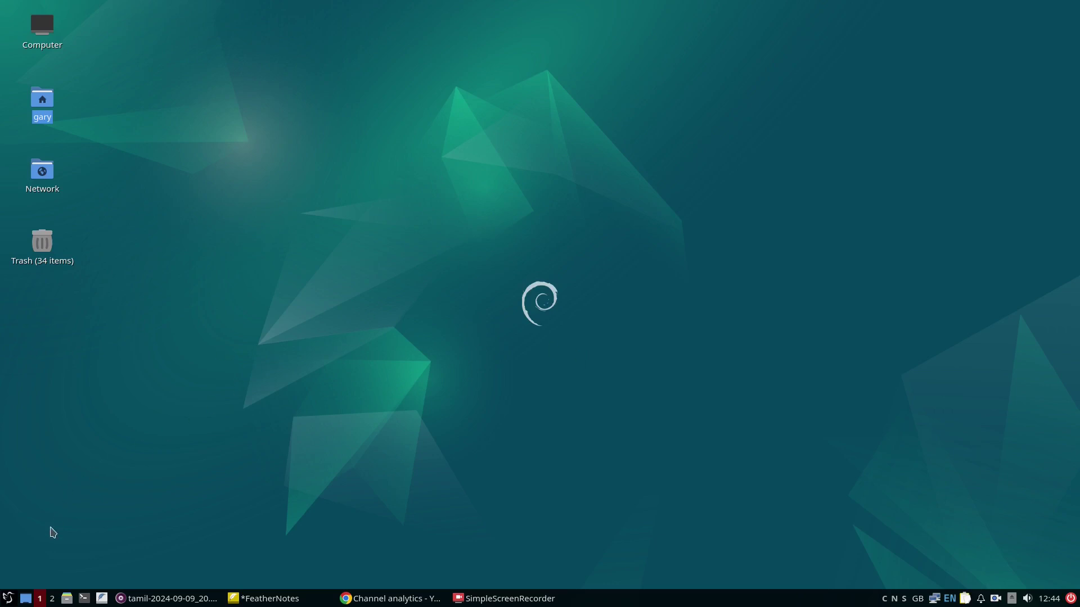
{"action": "left_click", "coordinate": [8, 598]}
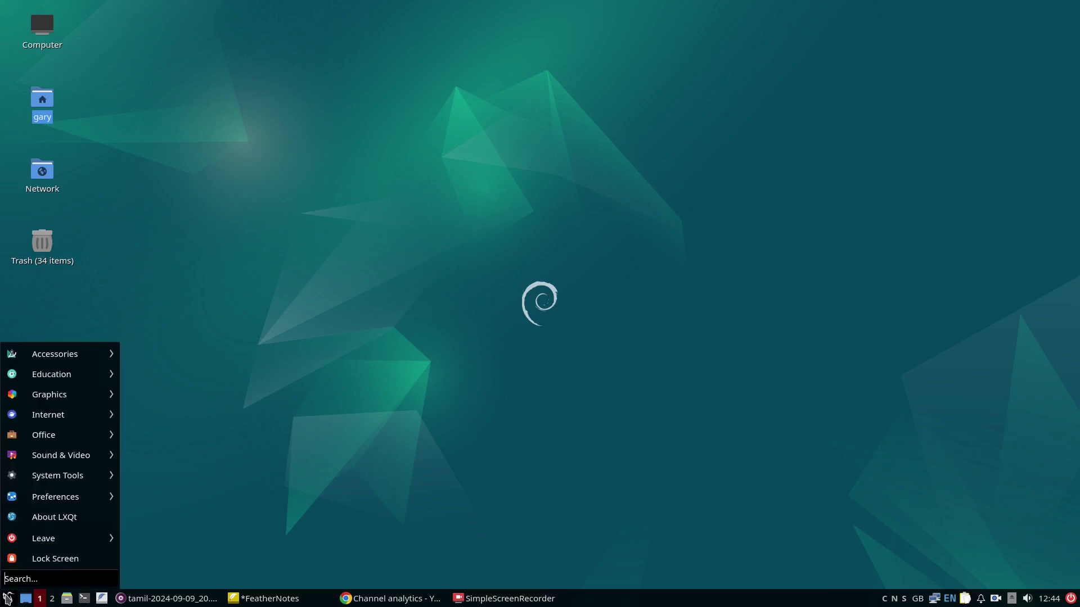
{"action": "mouse_move", "coordinate": [56, 497]}
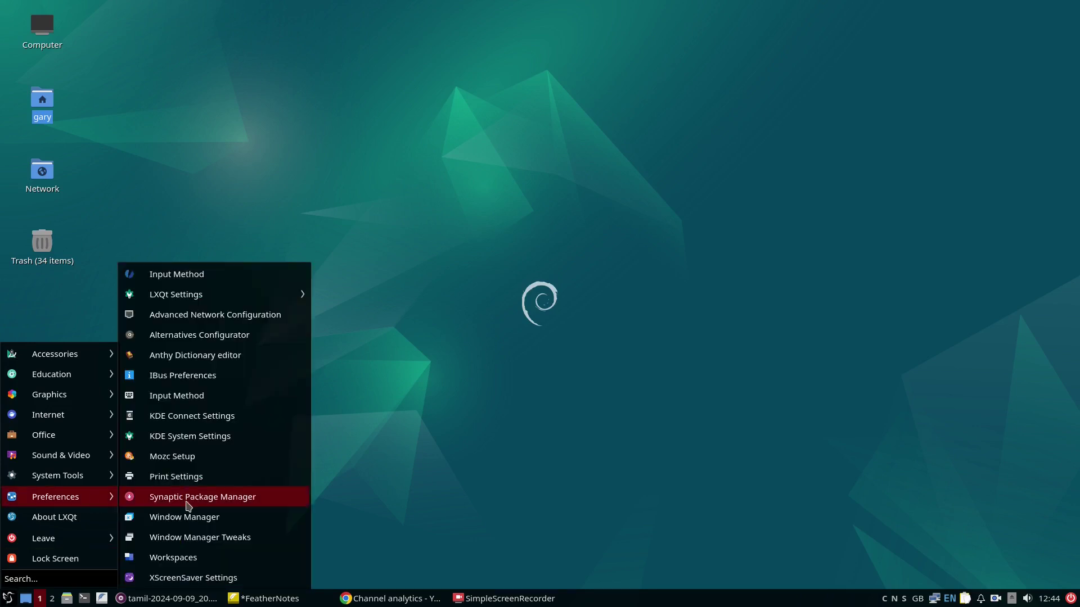
{"action": "left_click", "coordinate": [193, 498]}
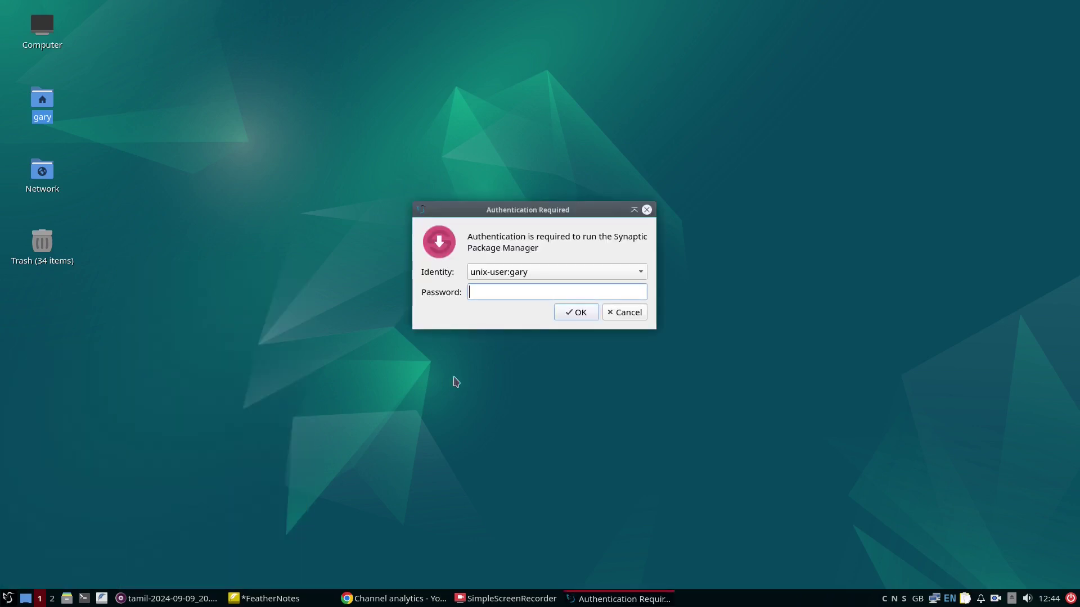
{"action": "type", "text": "***********"}
{"action": "key", "text": "Return"}
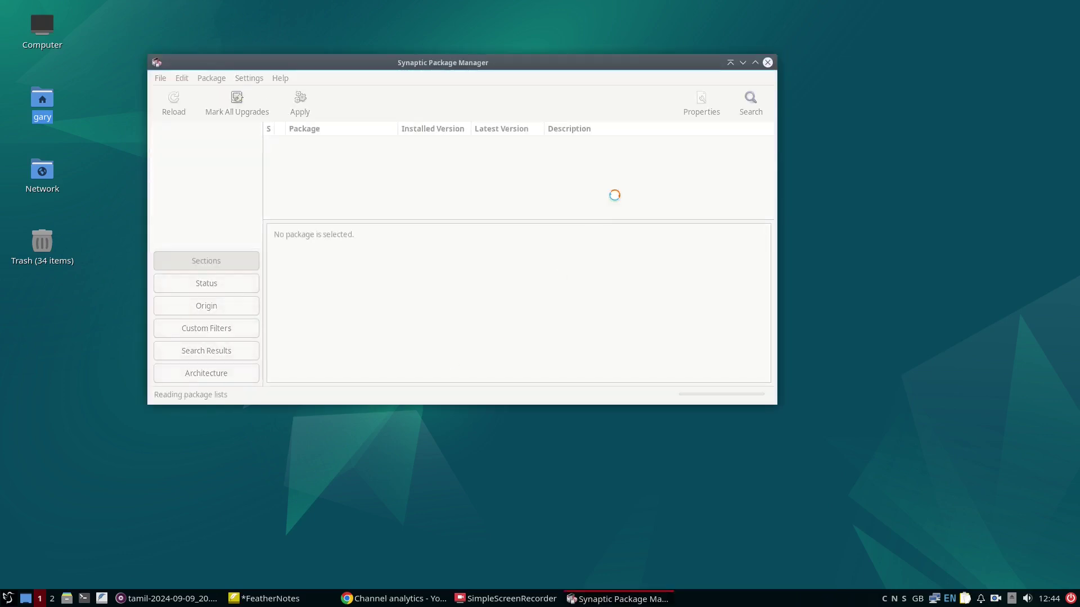
Widen Synaptic, search for ibus-m17n and mark it for installation.
{"action": "left_click_drag", "start_coordinate": [776, 403], "coordinate": [811, 417]}
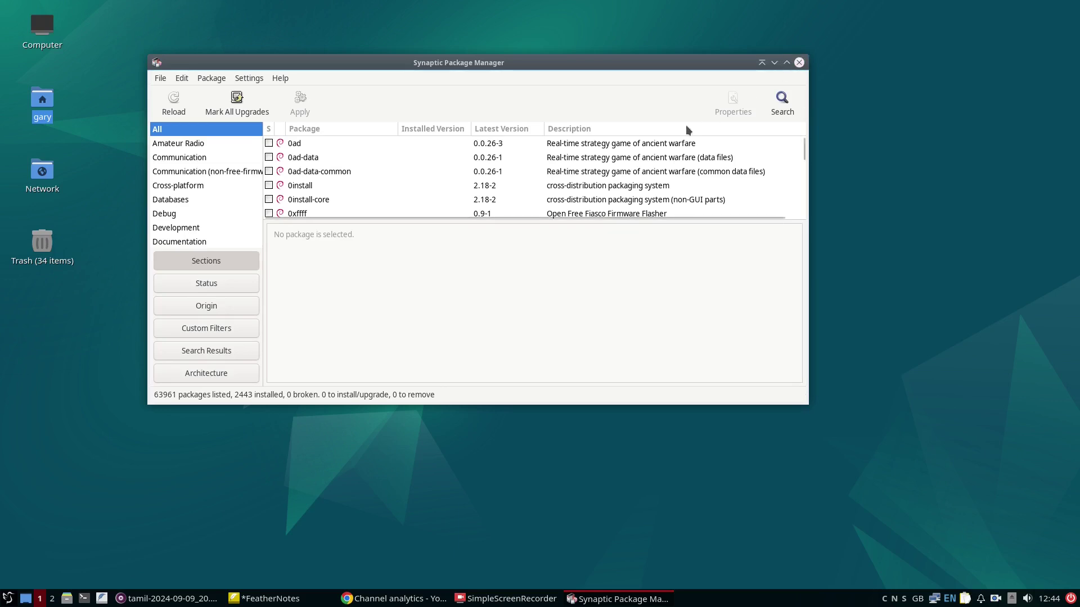
{"action": "left_click", "coordinate": [781, 103]}
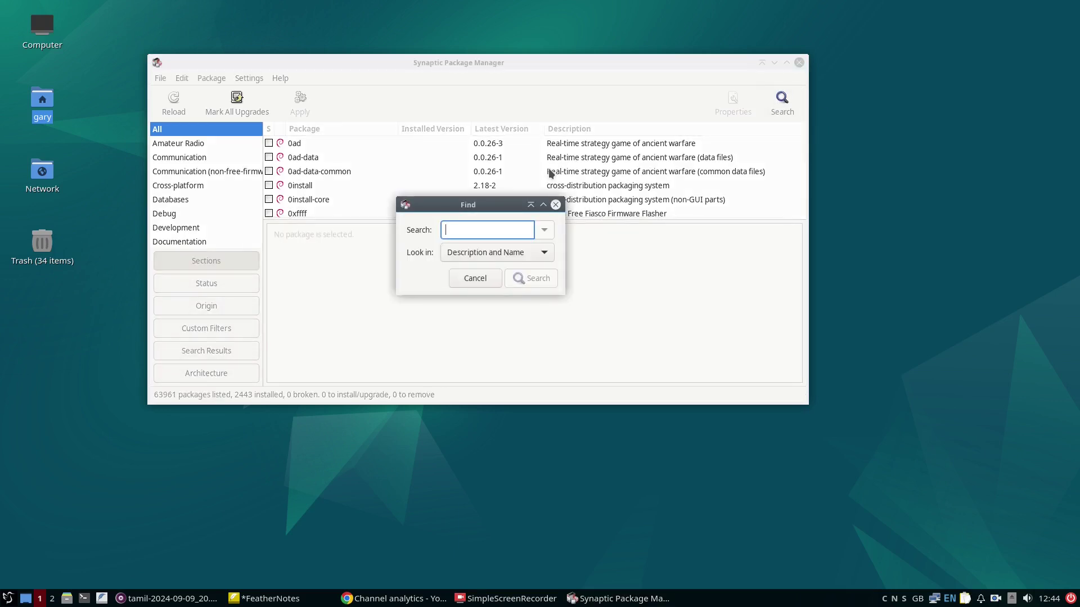
{"action": "type", "text": "ibus-"}
{"action": "type", "text": "m17n"}
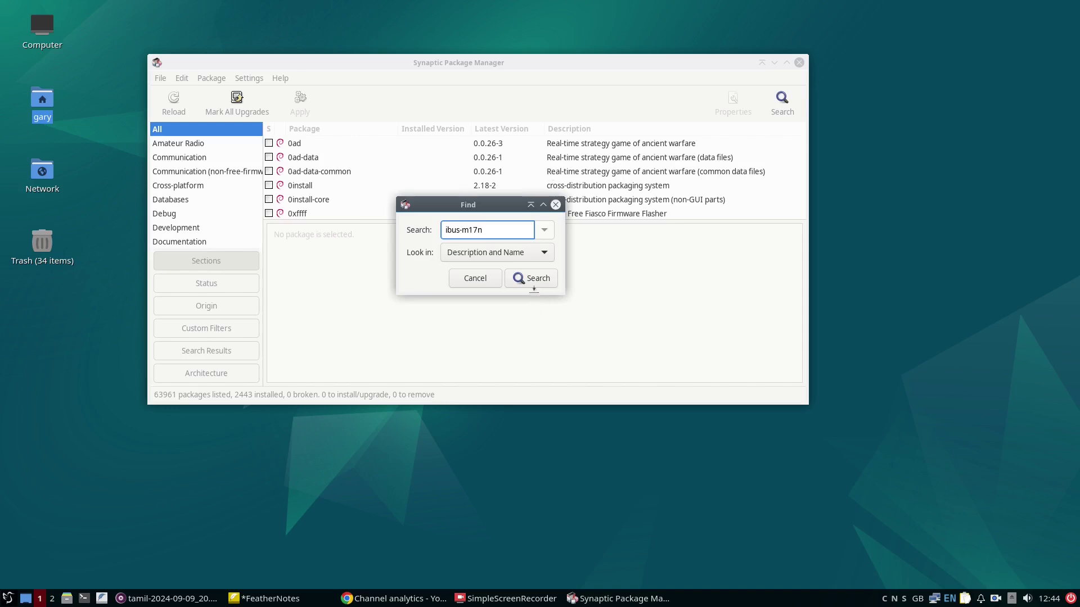
{"action": "left_click", "coordinate": [531, 277]}
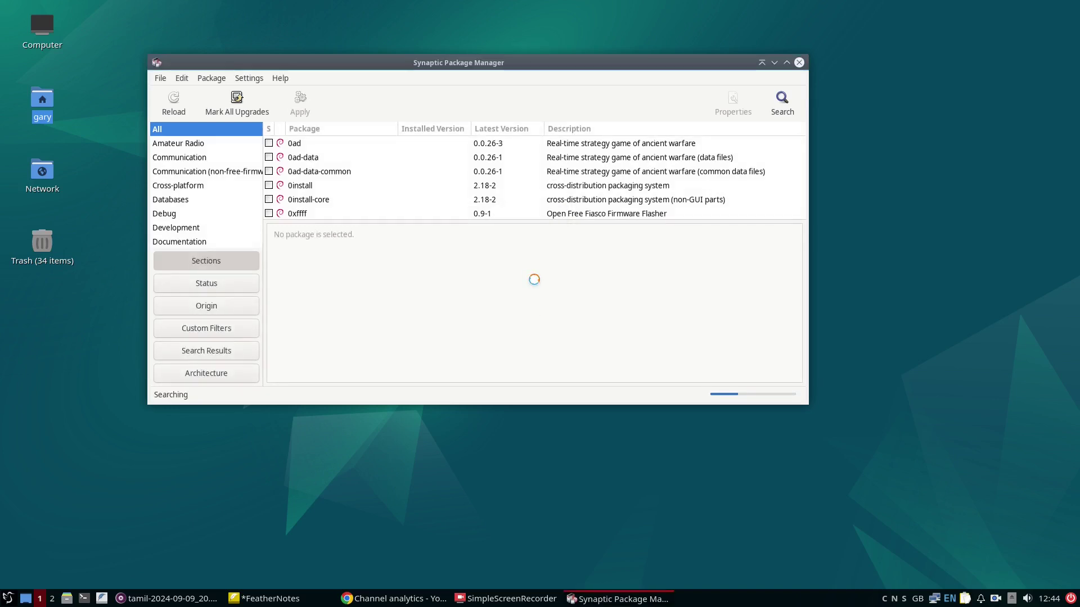
{"action": "double_click", "coordinate": [270, 144]}
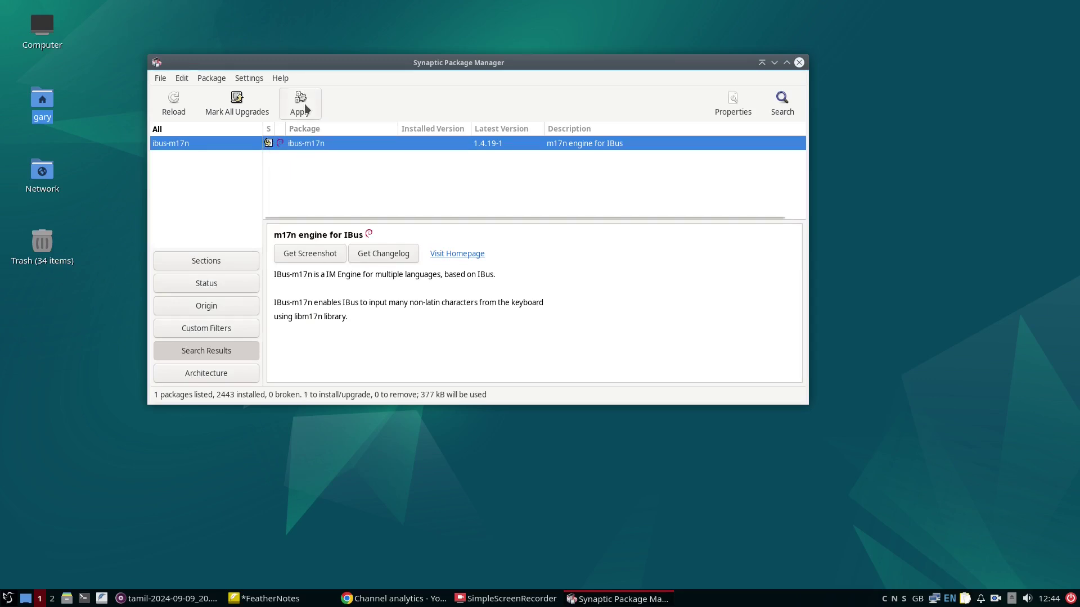
Apply and confirm the ibus-m17n installation, then close Synaptic.
{"action": "left_click", "coordinate": [299, 102]}
{"action": "left_click", "coordinate": [641, 352]}
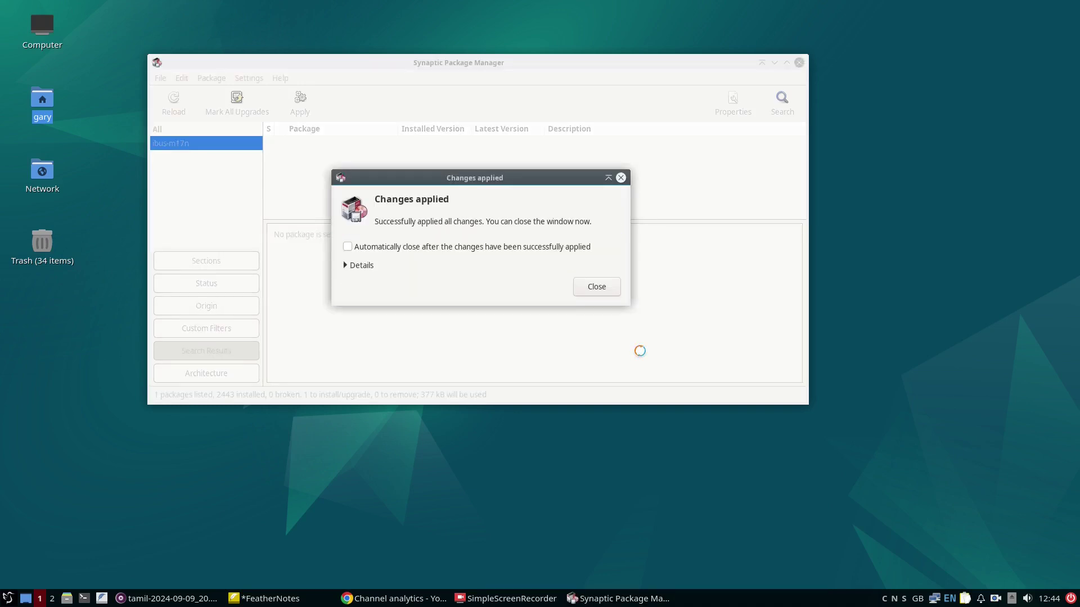
{"action": "left_click", "coordinate": [596, 287]}
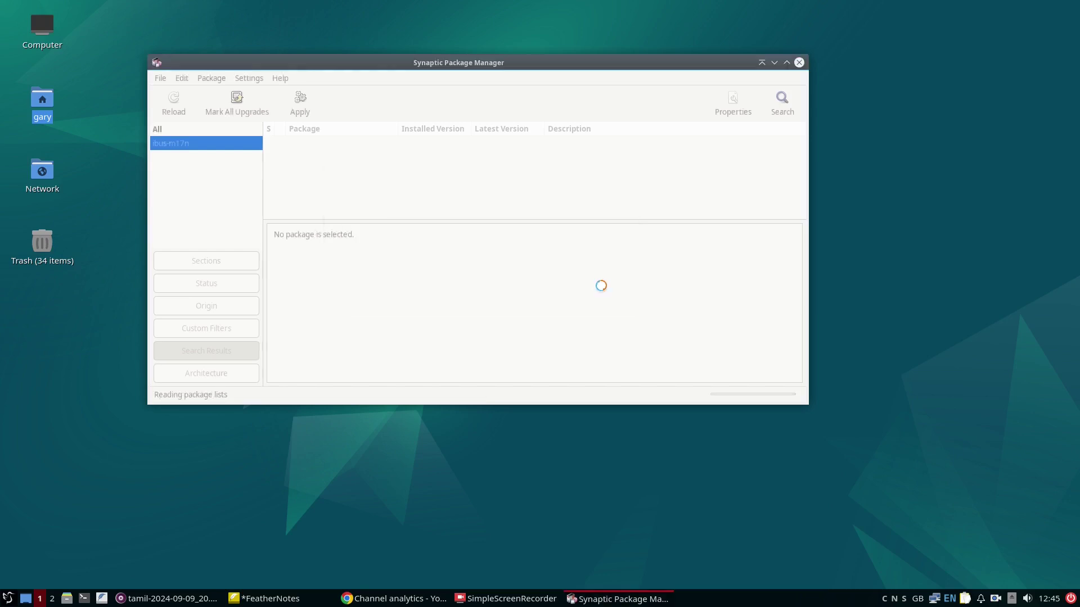
{"action": "left_click", "coordinate": [799, 62]}
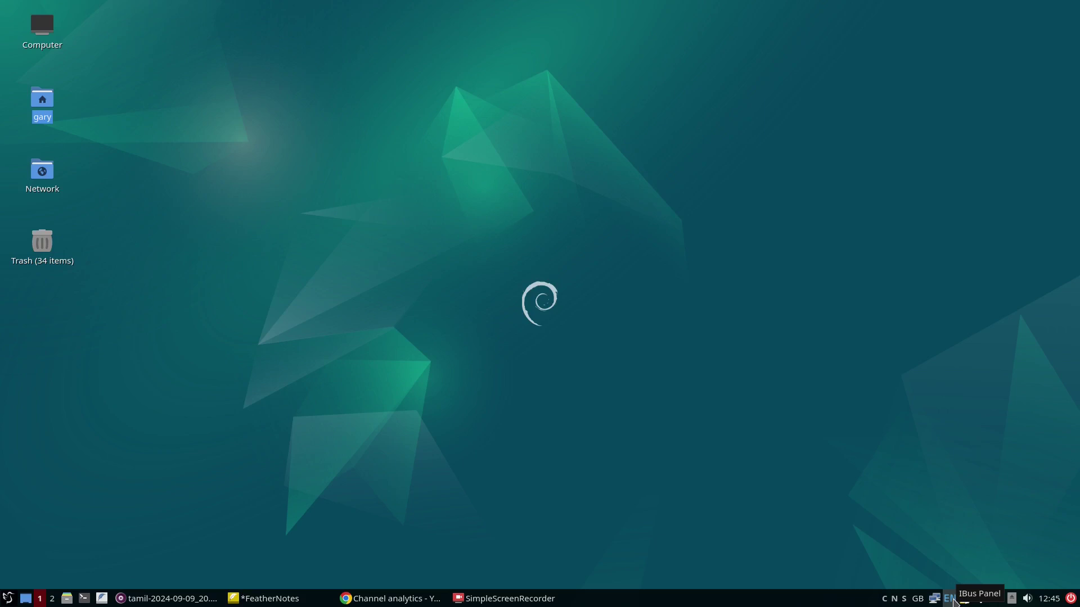
Open IBus Preferences from the EN tray icon and view its Input Method list.
{"action": "right_click", "coordinate": [954, 600]}
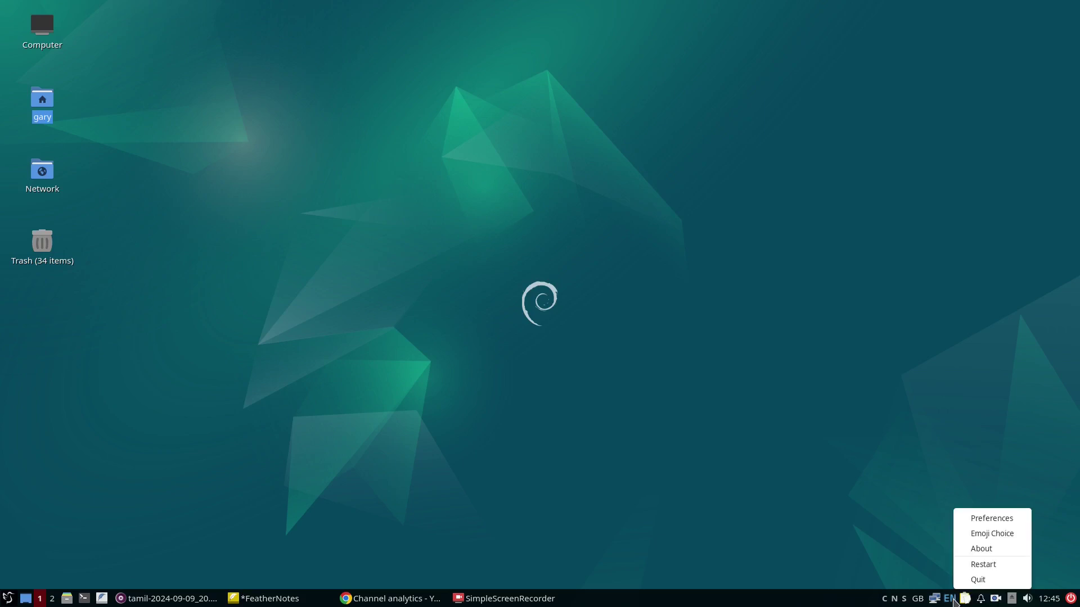
{"action": "left_click", "coordinate": [975, 522]}
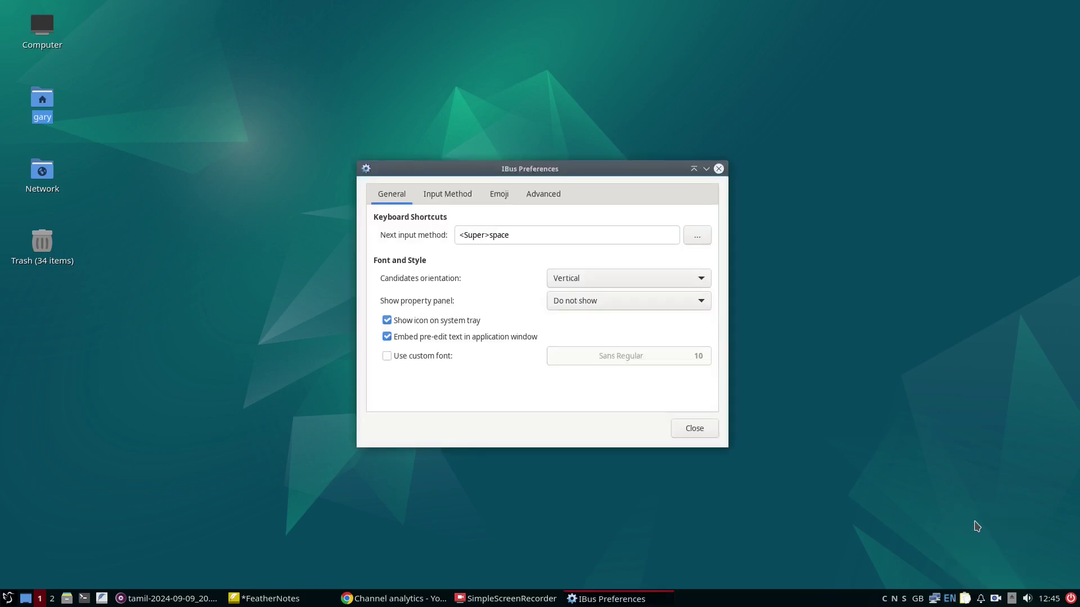
{"action": "left_click", "coordinate": [450, 199]}
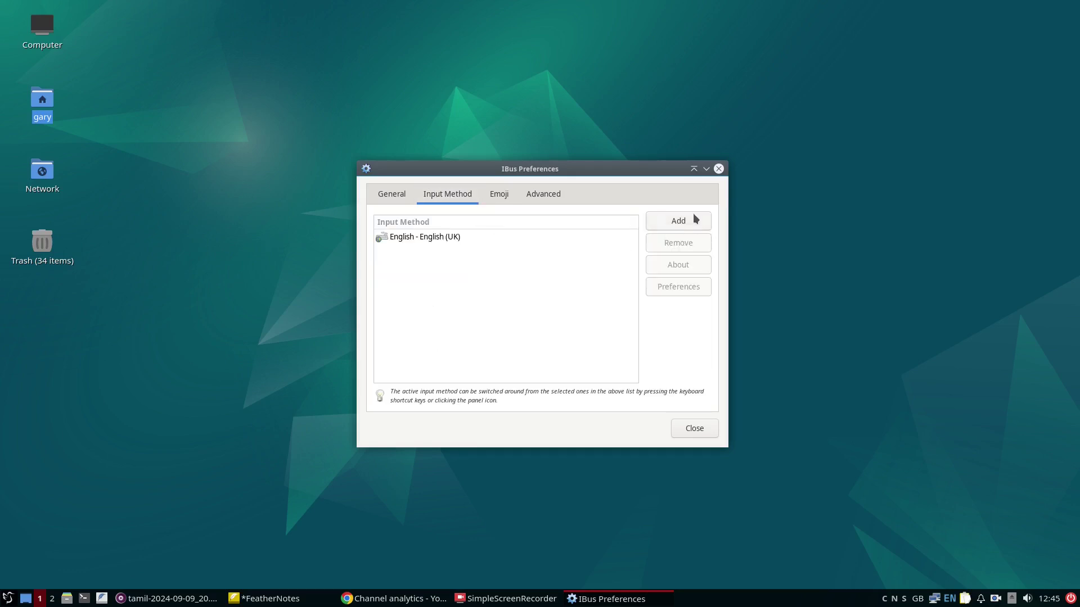
Add Tamil (TamilNet '99) from the Tamil language list and close IBus Preferences.
{"action": "left_click", "coordinate": [679, 221]}
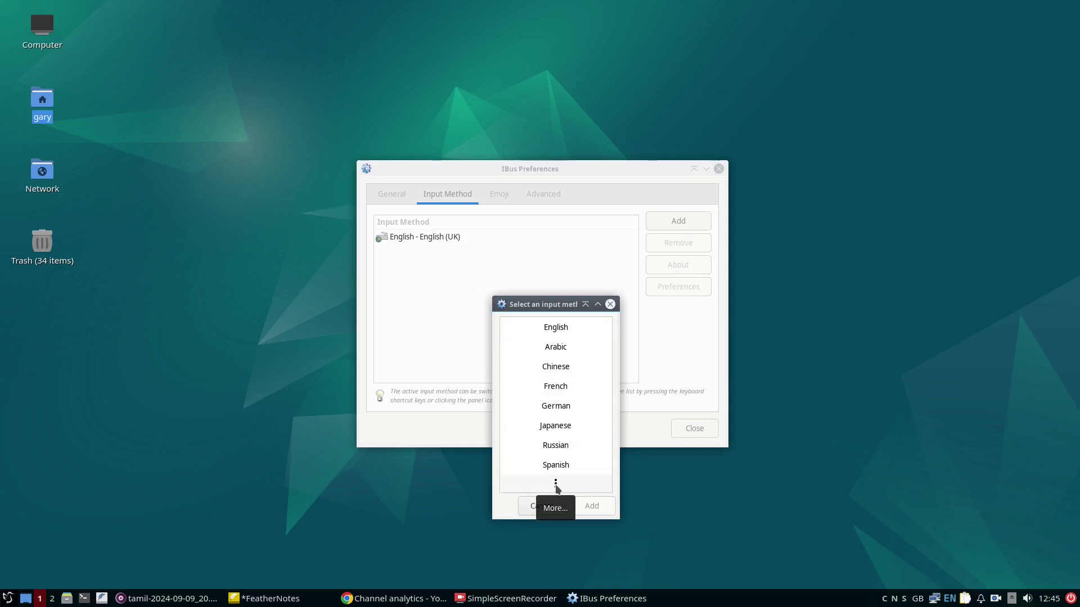
{"action": "left_click", "coordinate": [556, 486]}
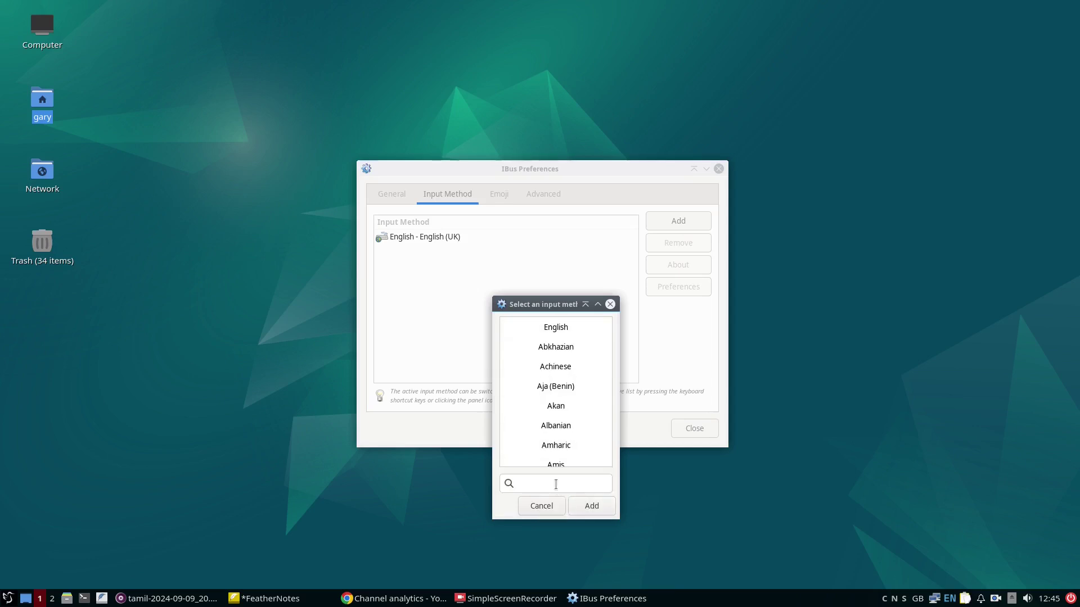
{"action": "left_click", "coordinate": [556, 484]}
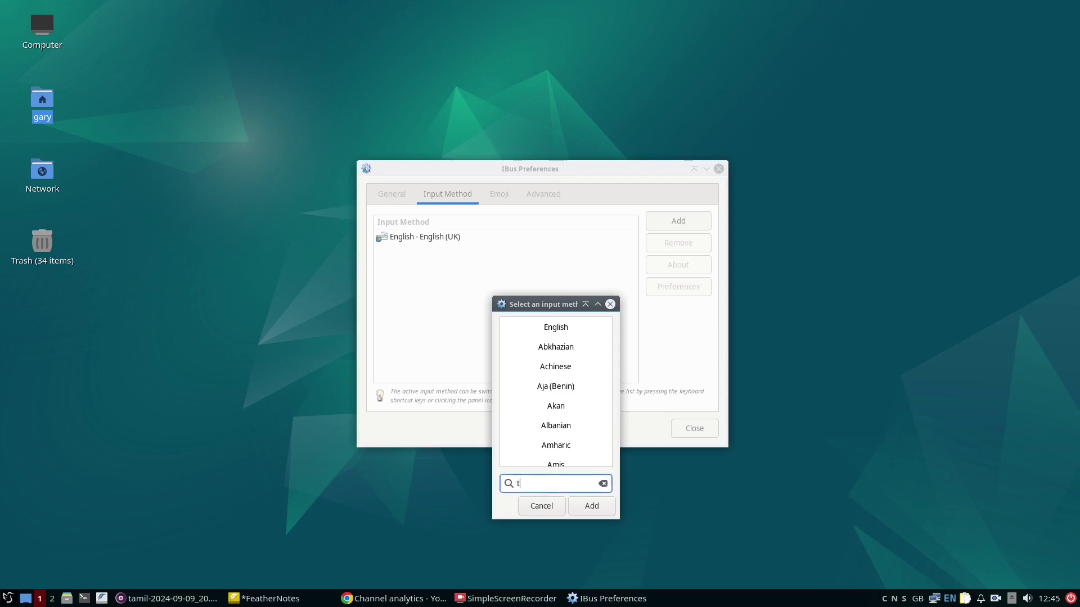
{"action": "type", "text": "tamil"}
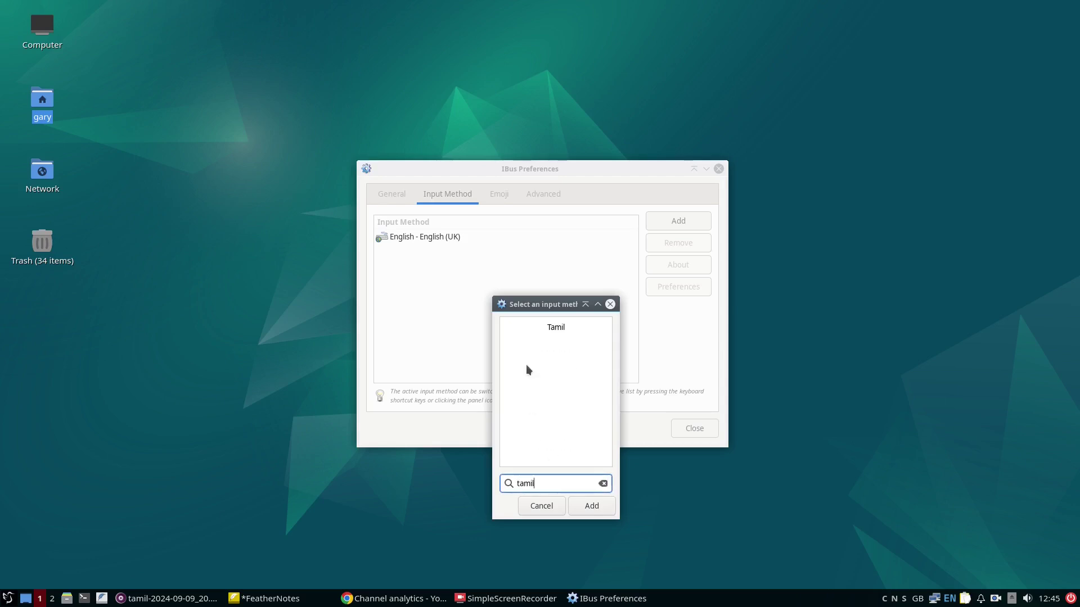
{"action": "left_click", "coordinate": [544, 329]}
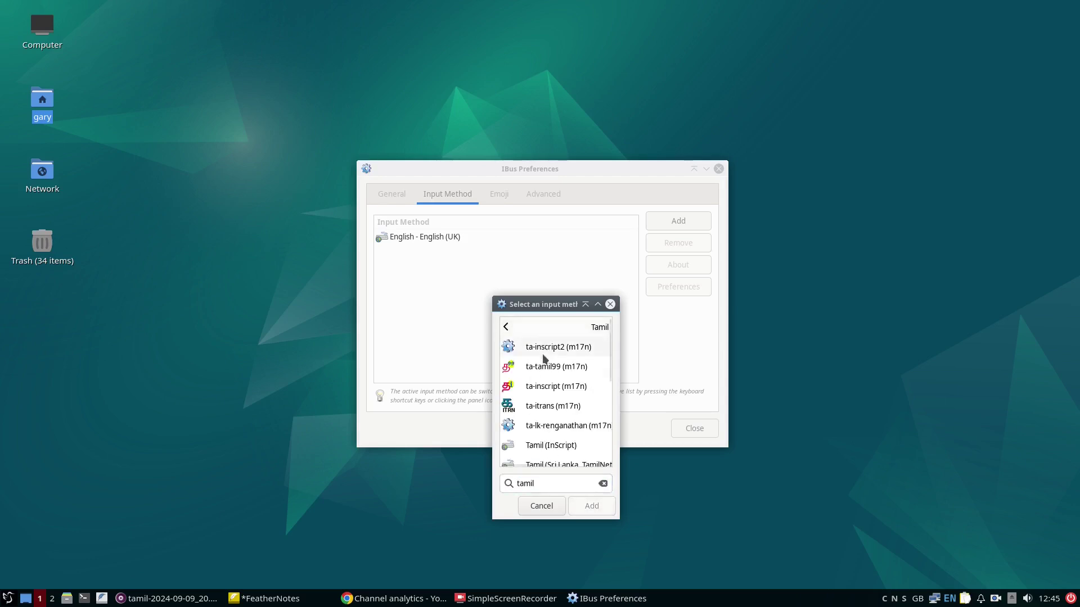
{"action": "scroll", "coordinate": [546, 368], "scroll_direction": "down", "scroll_amount": 1}
{"action": "scroll", "coordinate": [546, 370], "scroll_direction": "down", "scroll_amount": 2}
{"action": "scroll", "coordinate": [546, 372], "scroll_direction": "down", "scroll_amount": 1}
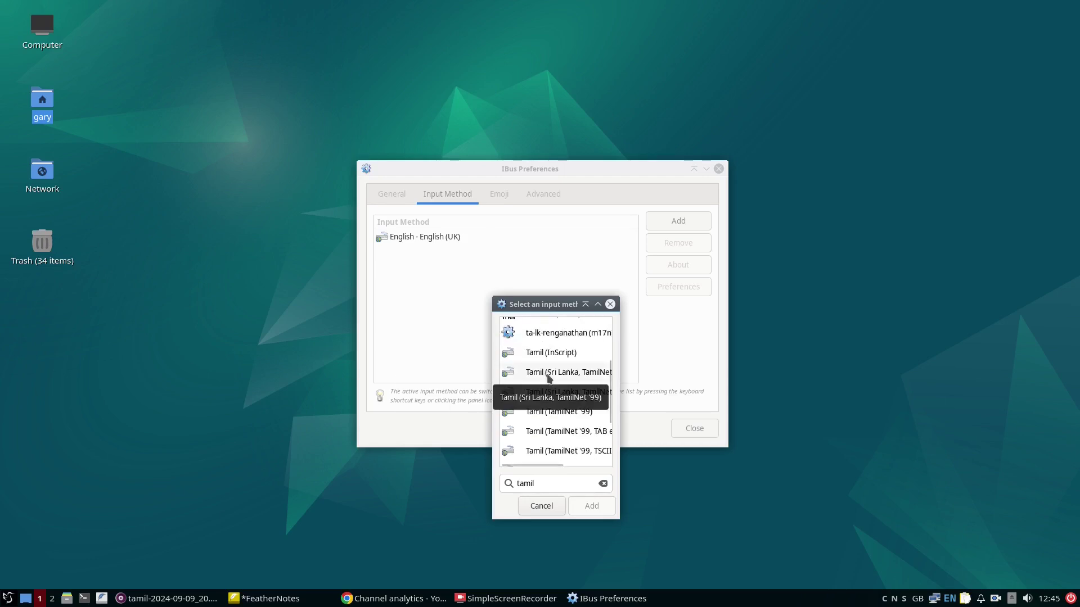
{"action": "scroll", "coordinate": [547, 374], "scroll_direction": "down", "scroll_amount": 2}
{"action": "scroll", "coordinate": [547, 385], "scroll_direction": "up", "scroll_amount": 2}
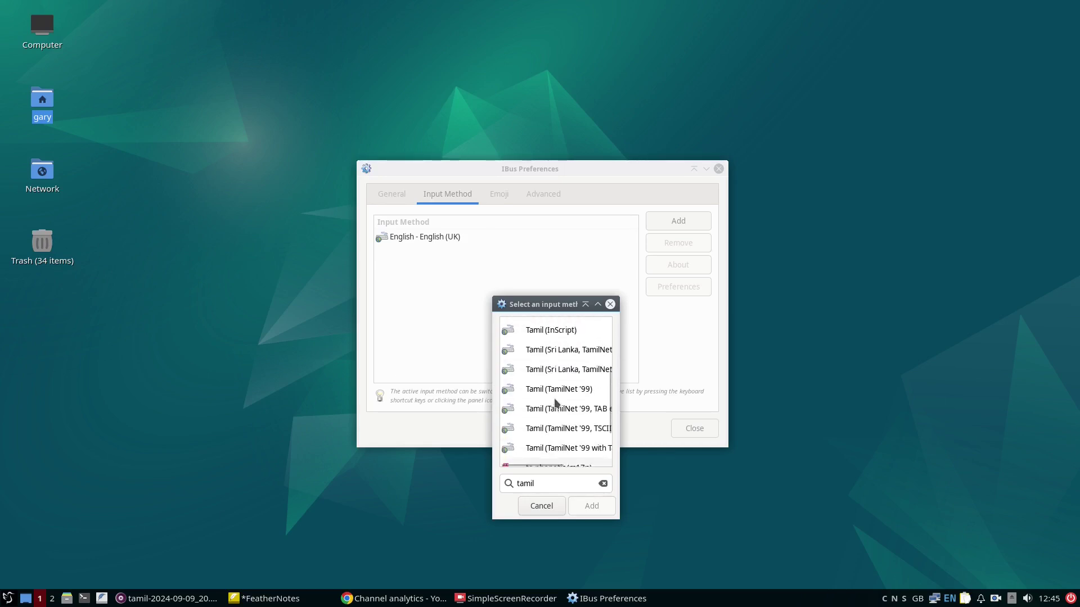
{"action": "scroll", "coordinate": [548, 389], "scroll_direction": "up", "scroll_amount": 2}
{"action": "scroll", "coordinate": [552, 397], "scroll_direction": "up", "scroll_amount": 1}
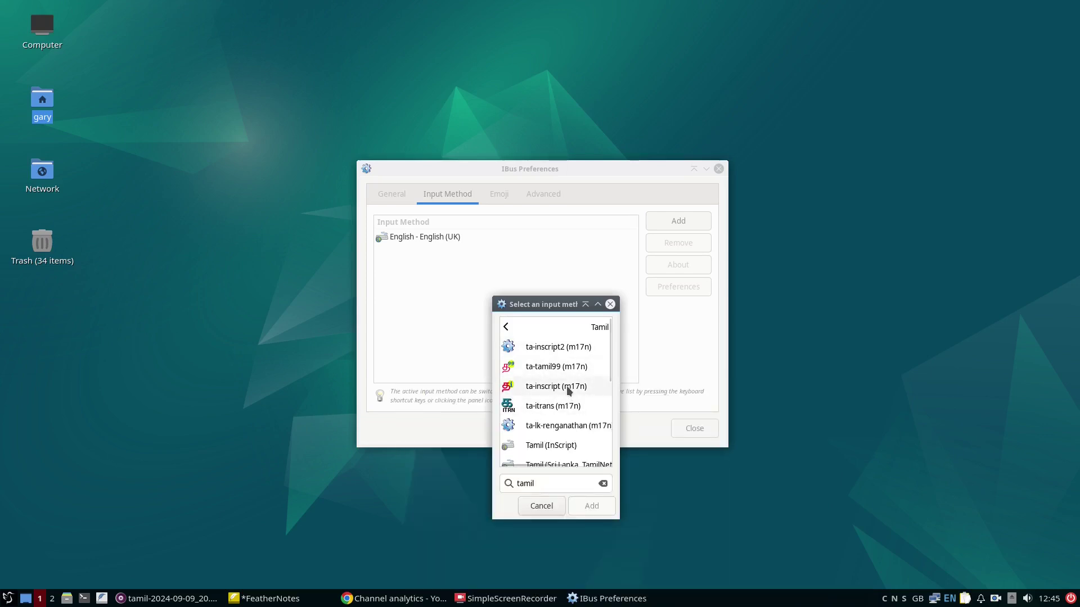
{"action": "scroll", "coordinate": [568, 390], "scroll_direction": "down", "scroll_amount": 1}
{"action": "scroll", "coordinate": [557, 401], "scroll_direction": "down", "scroll_amount": 1}
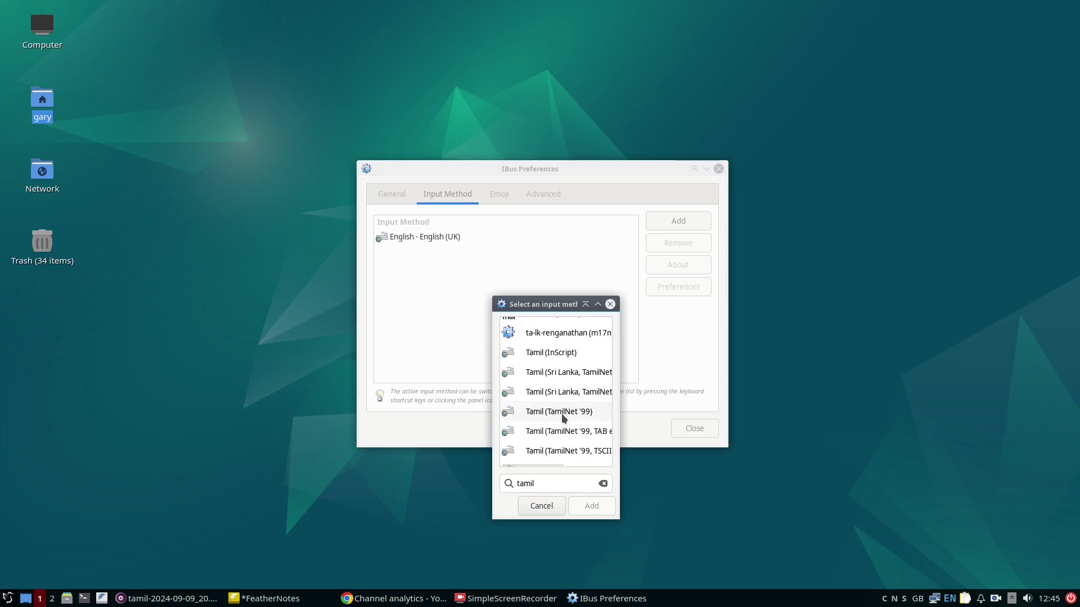
{"action": "left_click", "coordinate": [563, 416]}
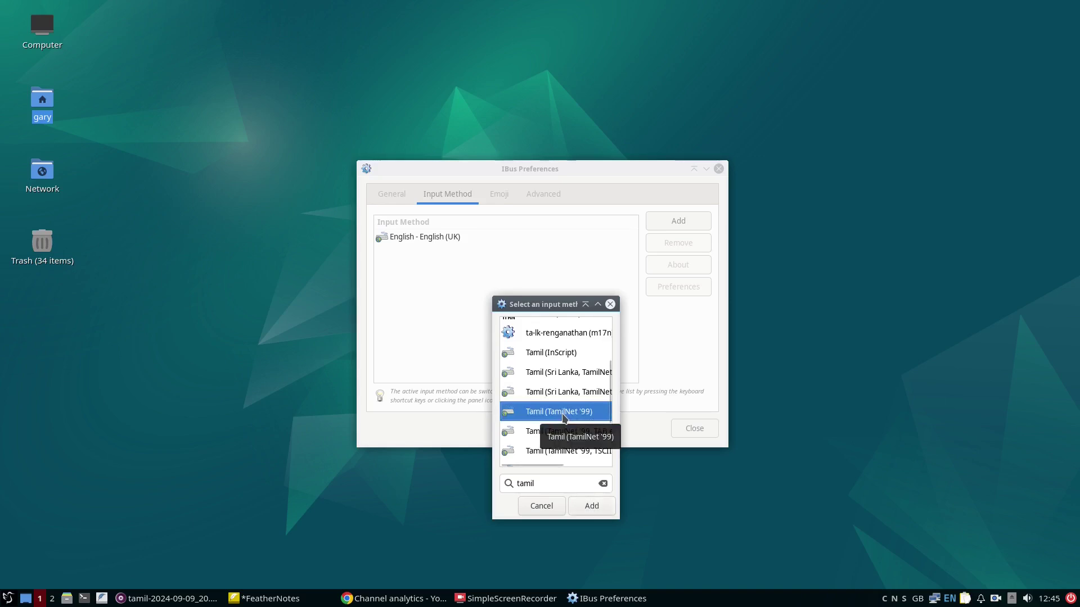
{"action": "left_click", "coordinate": [590, 507]}
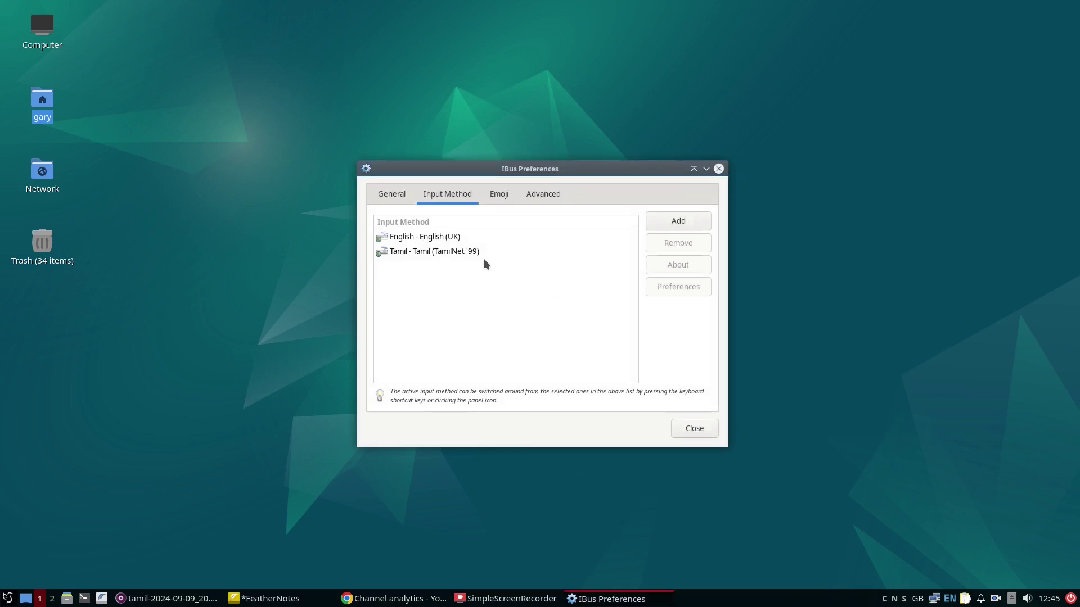
{"action": "left_click", "coordinate": [695, 429]}
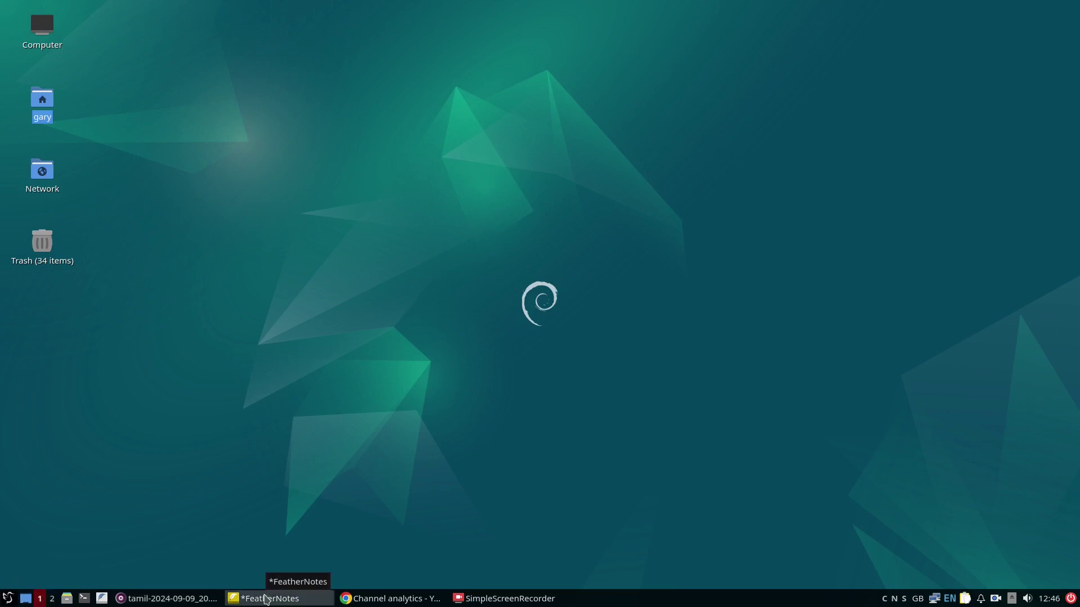
Type 'hello world' in FeatherNotes, then a Tamil line via TamilNet '99, ending on English (UK).
{"action": "left_click", "coordinate": [266, 598]}
{"action": "type", "text": "hello world"}
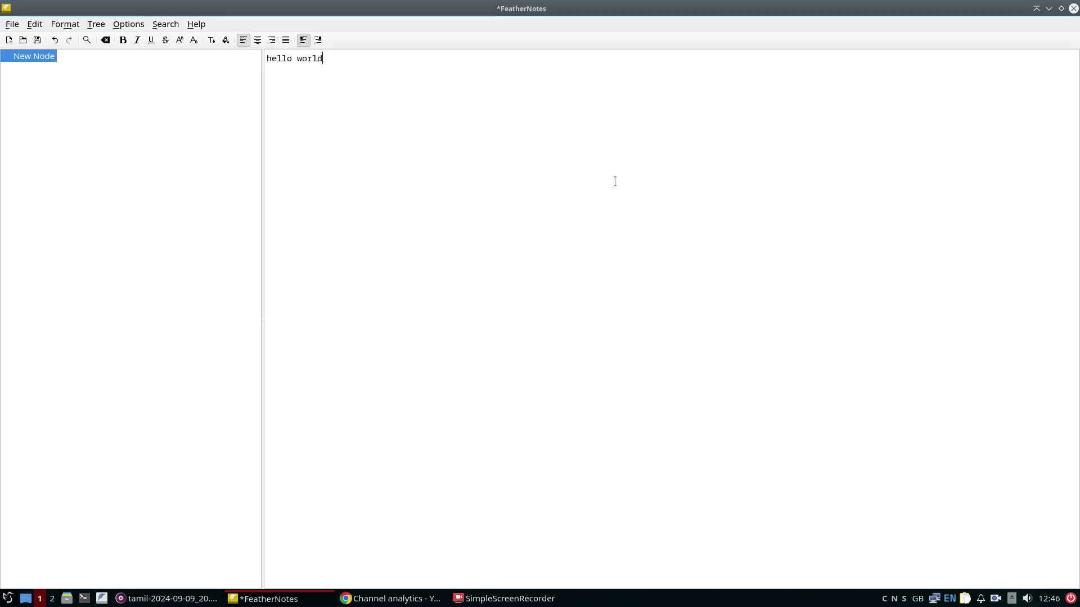
{"action": "left_click", "coordinate": [951, 599]}
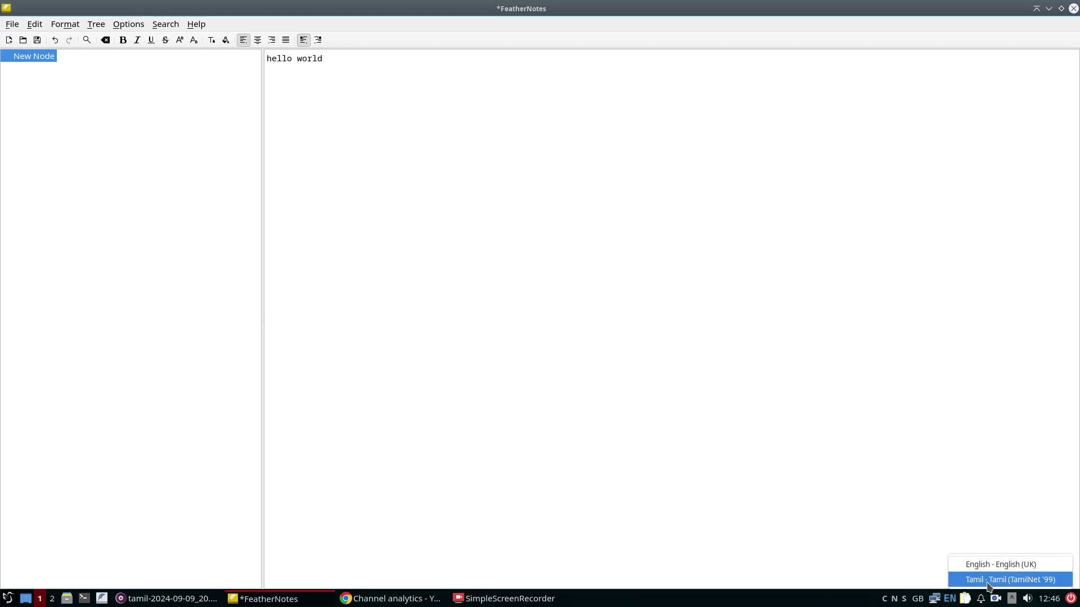
{"action": "left_click", "coordinate": [989, 580]}
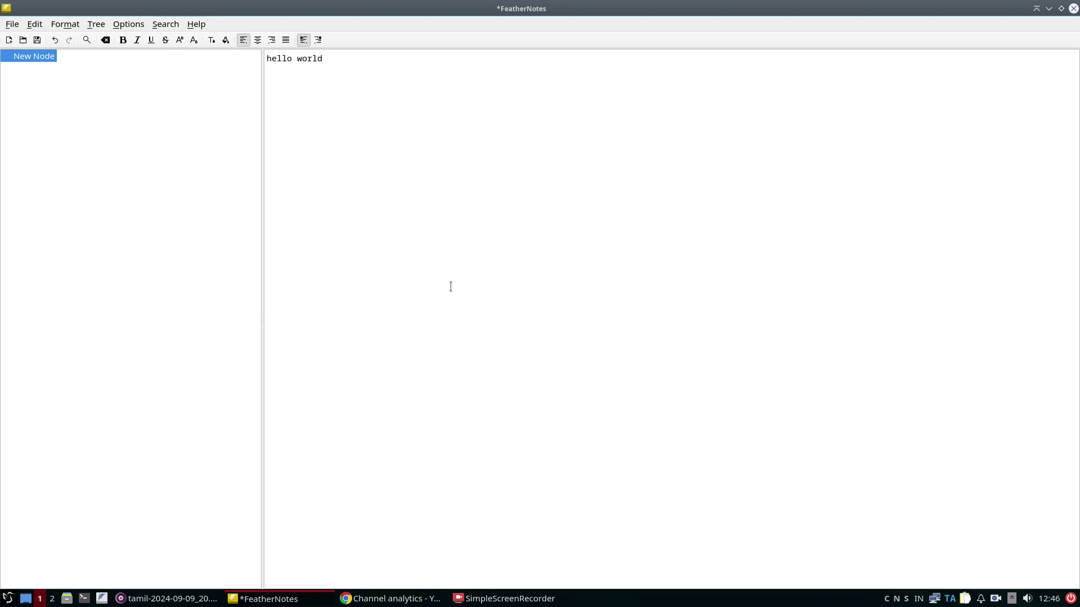
{"action": "type", "text": "ொநடடொ றொசடன"}
{"action": "left_click", "coordinate": [950, 598]}
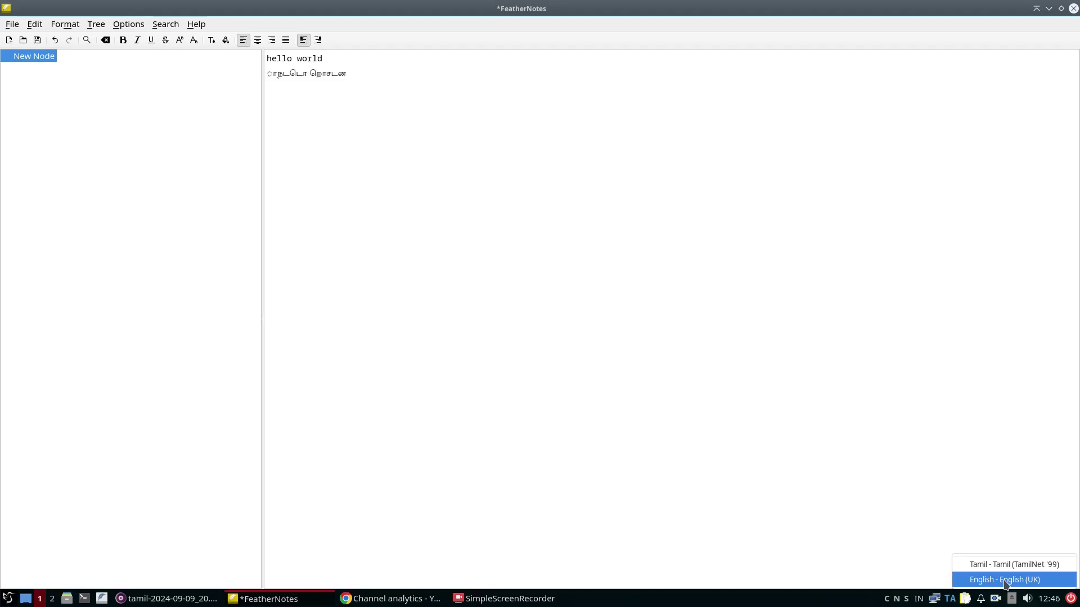
{"action": "left_click", "coordinate": [1006, 581]}
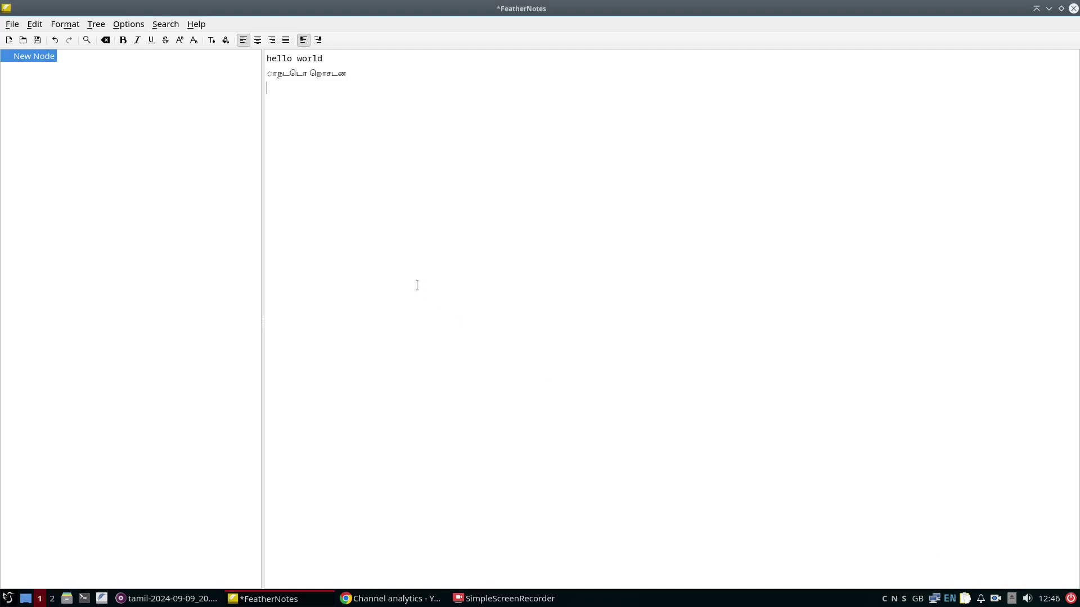
{"action": "type", "text": "hello world"}
Add a Tamil line and another 'hello world' using Super+Space, then close FeatherNotes discarding changes.
{"action": "key", "text": "super+space"}
{"action": "type", "text": "யைளகளயகன"}
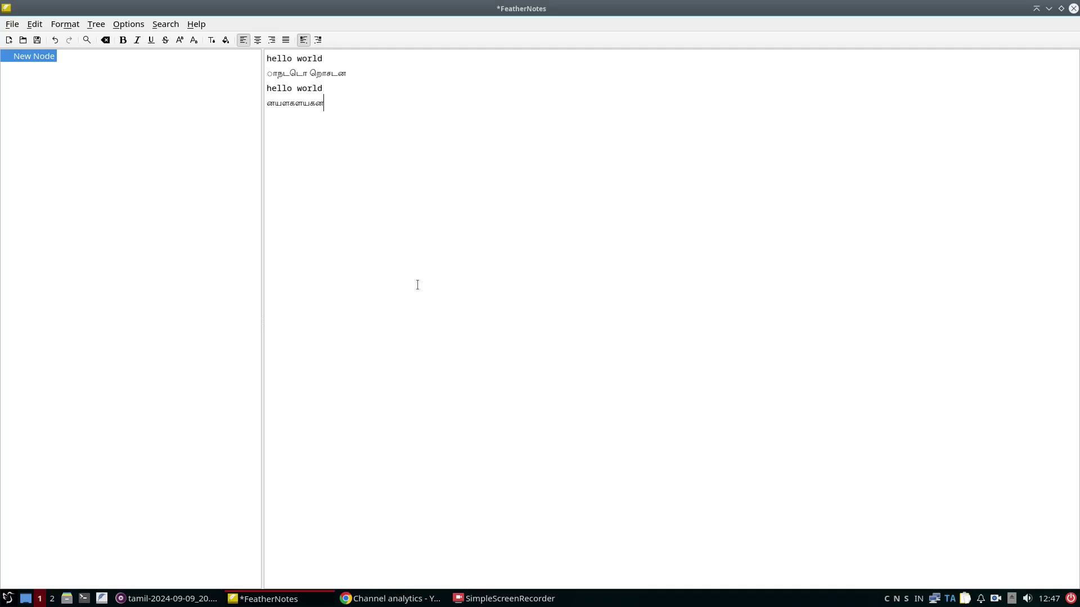
{"action": "key", "text": "super+space"}
{"action": "key", "text": "BackSpace"}
{"action": "key", "text": "BackSpace"}
{"action": "type", "text": "hello world"}
{"action": "left_click", "coordinate": [1074, 9]}
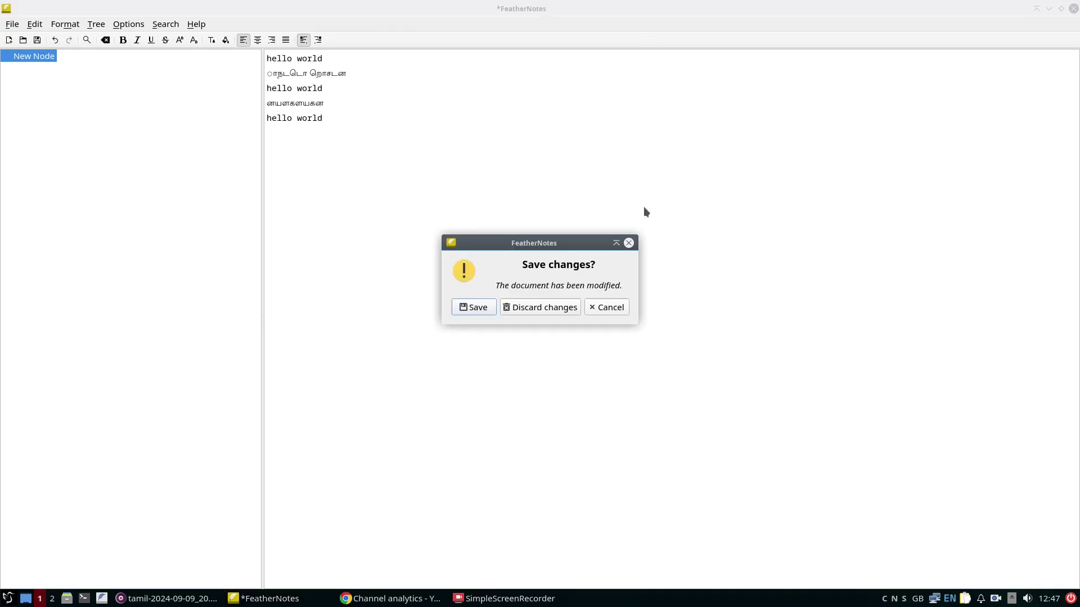
{"action": "left_click", "coordinate": [555, 308]}
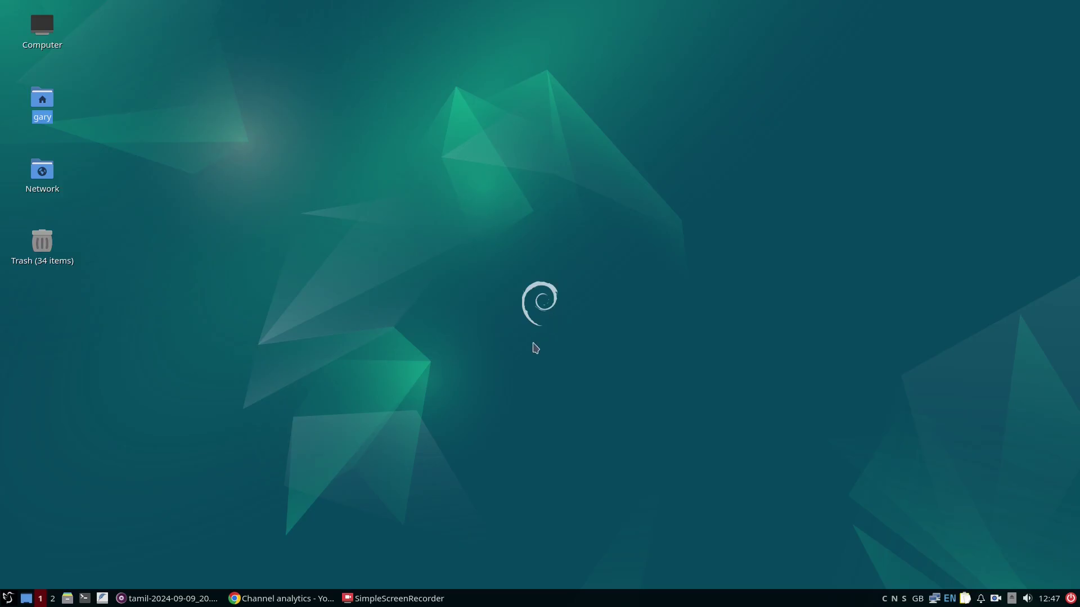